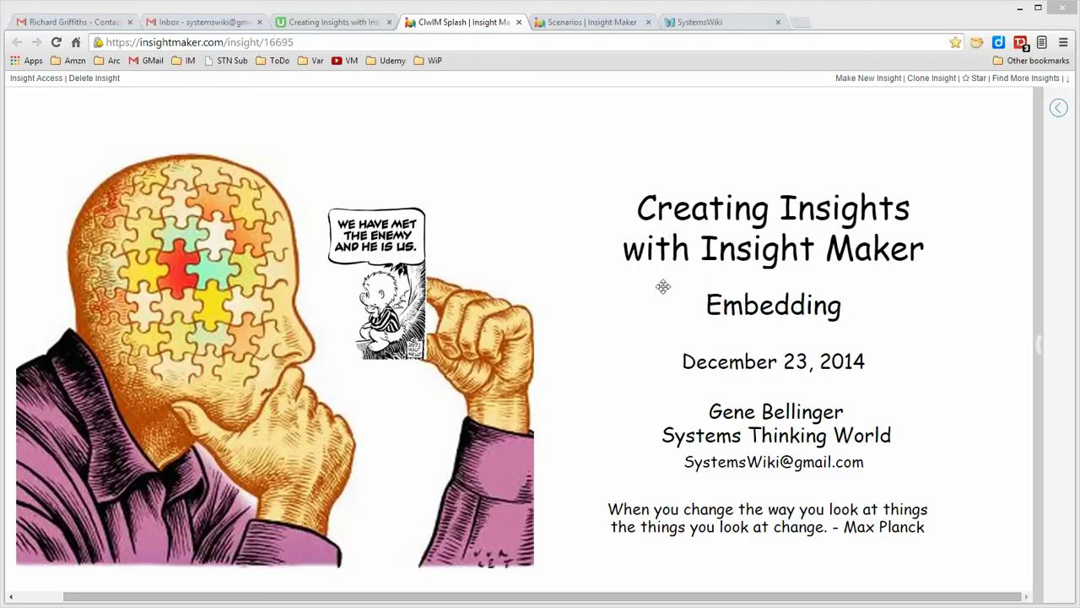
Open the Scenarios insight and step through its story, including the savings and bathtub simulations, to the end.
click(593, 23)
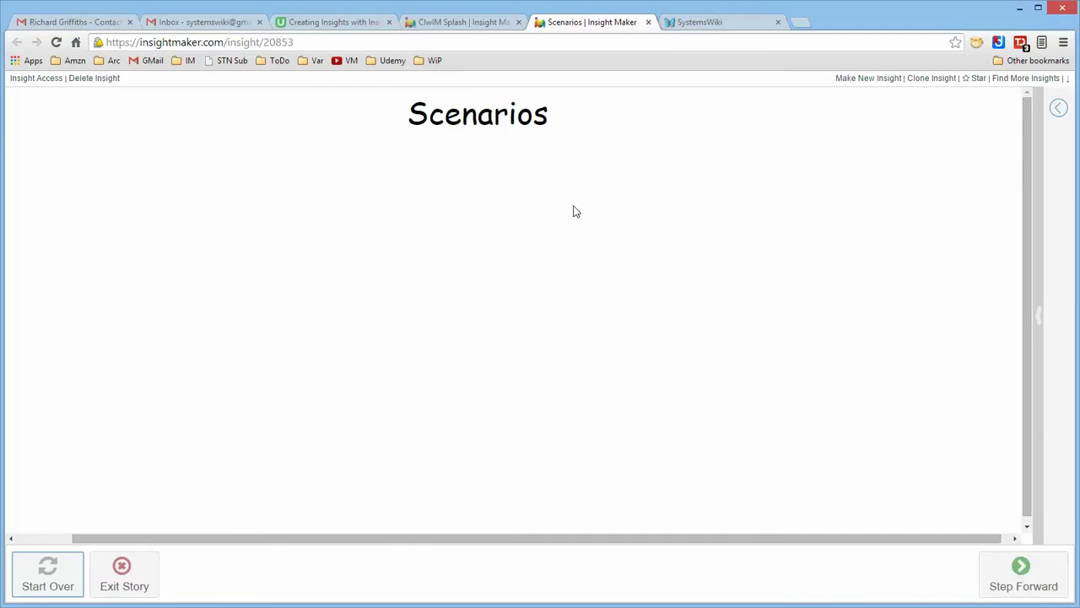
click(1024, 567)
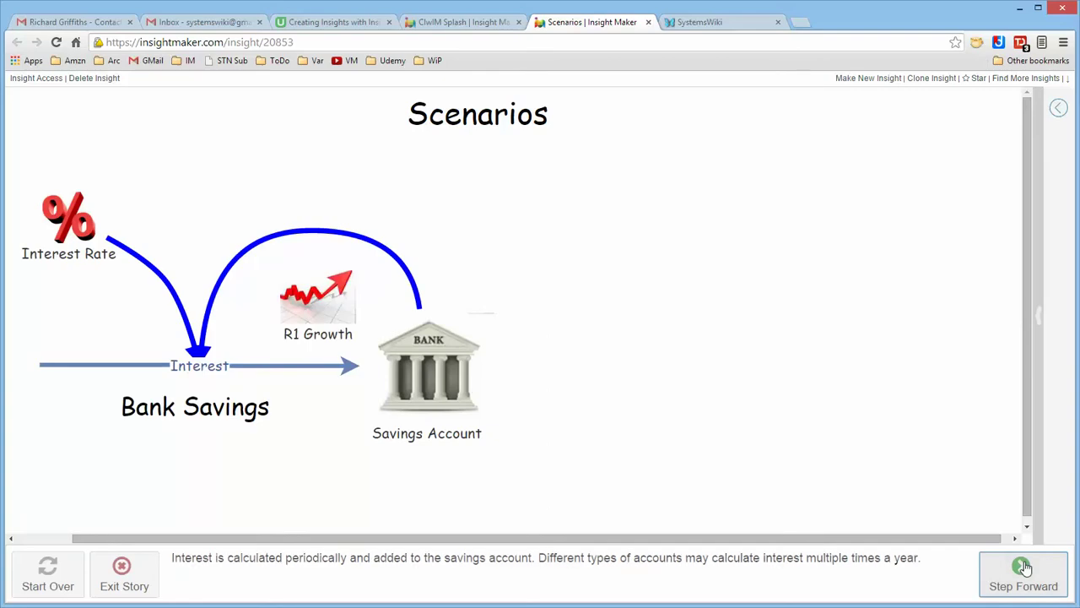
click(1024, 567)
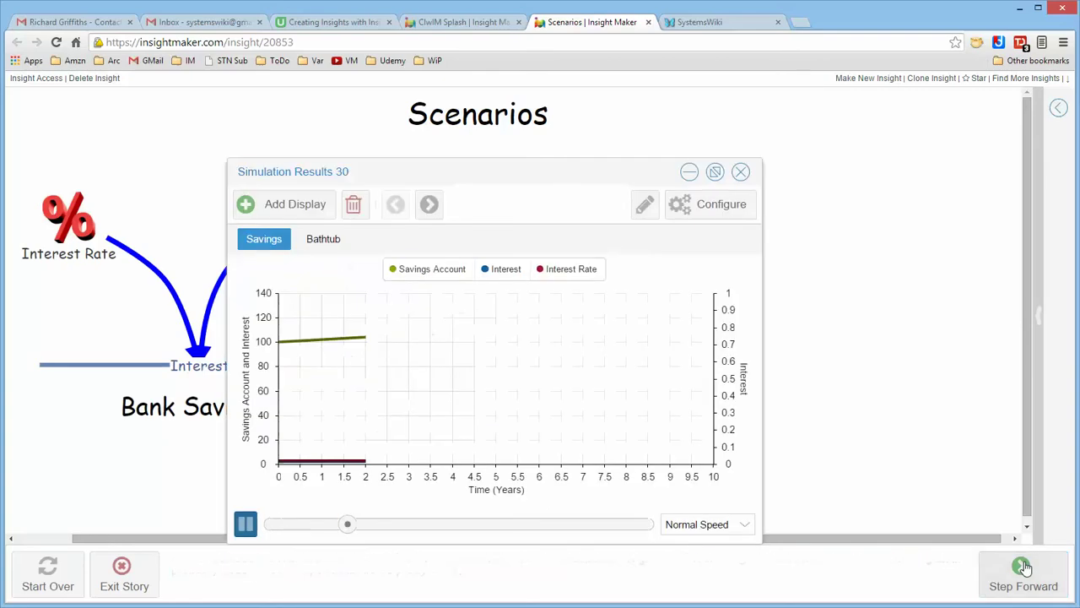
click(1024, 567)
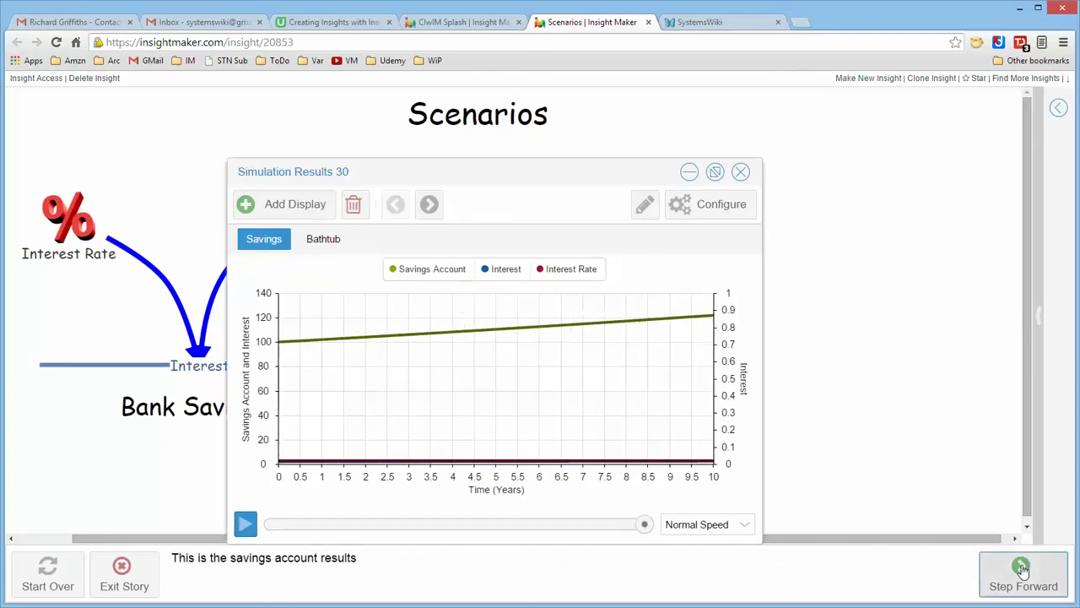
click(1022, 570)
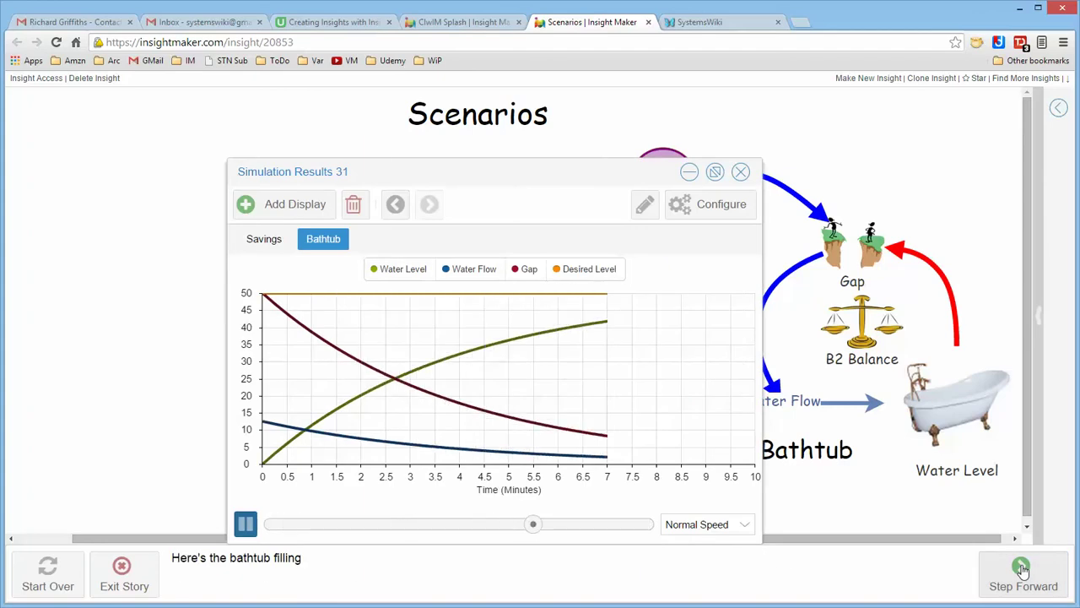
click(1022, 570)
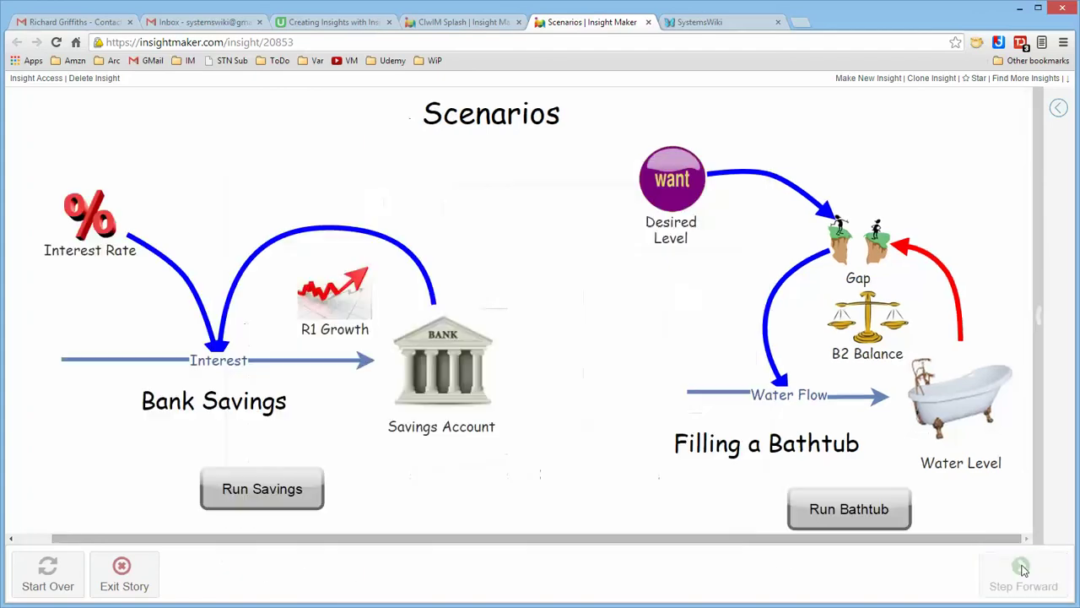
Run the Savings simulation and the Bathtub simulation in turn, closing each results window.
click(293, 488)
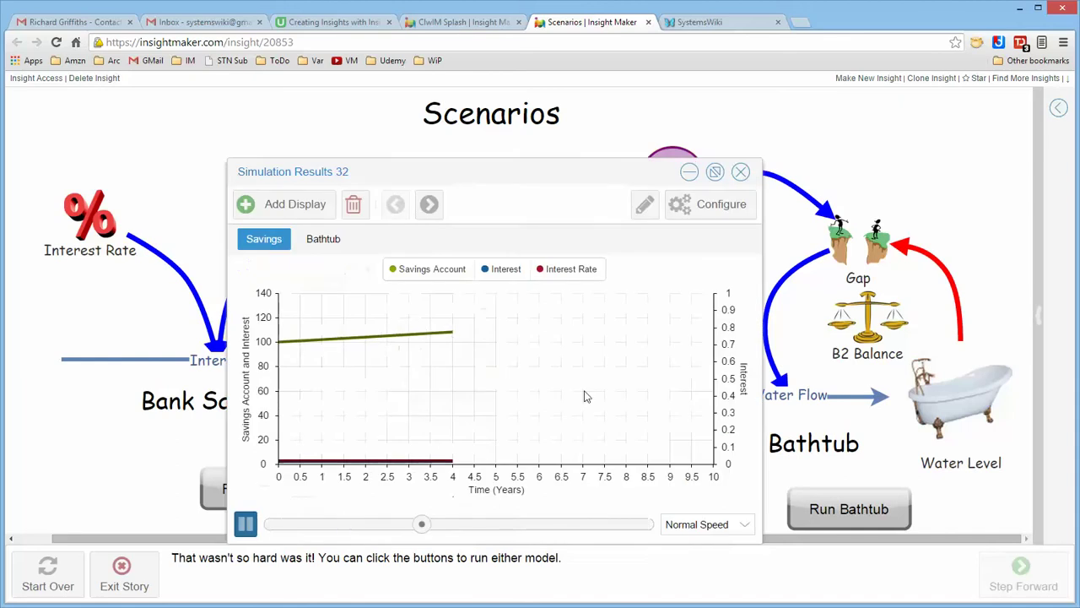
click(741, 173)
click(856, 512)
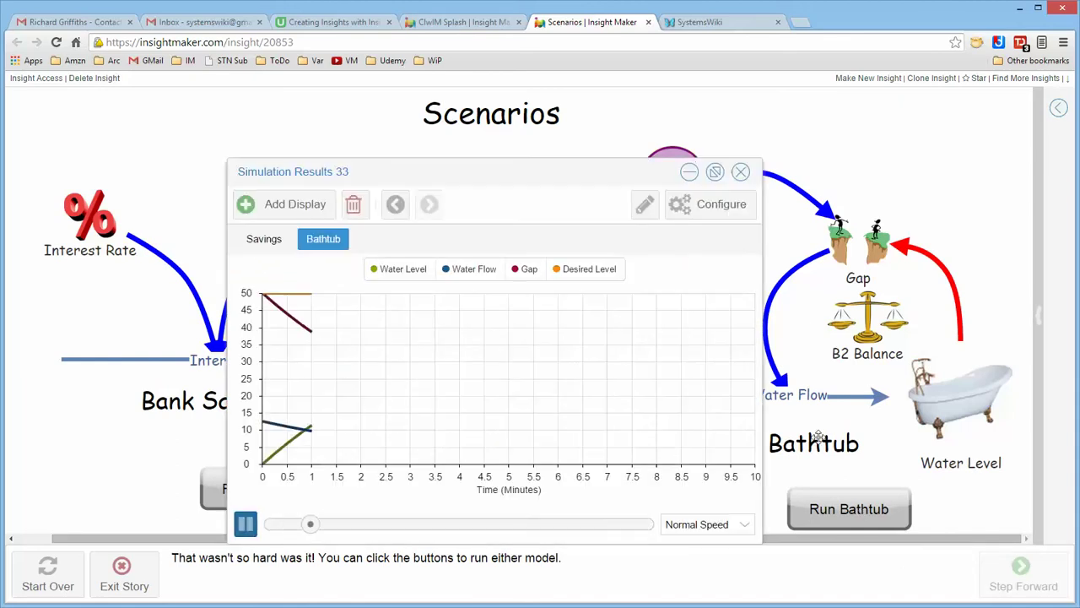
click(741, 173)
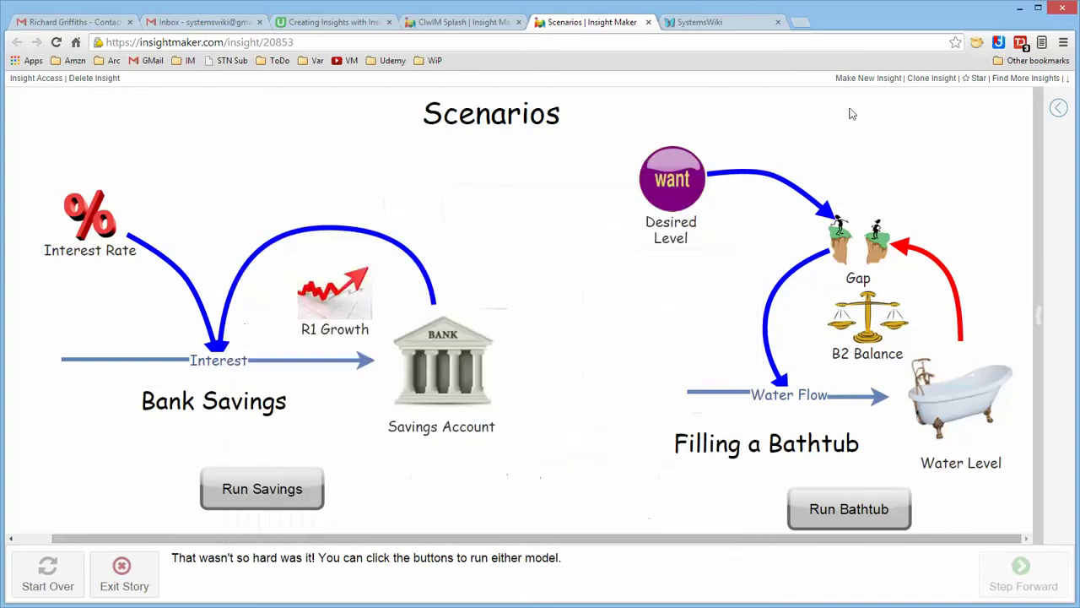
Show the insight's editing tools, display its code for embedding in a webpage, and copy the full IFRAME code.
click(1067, 79)
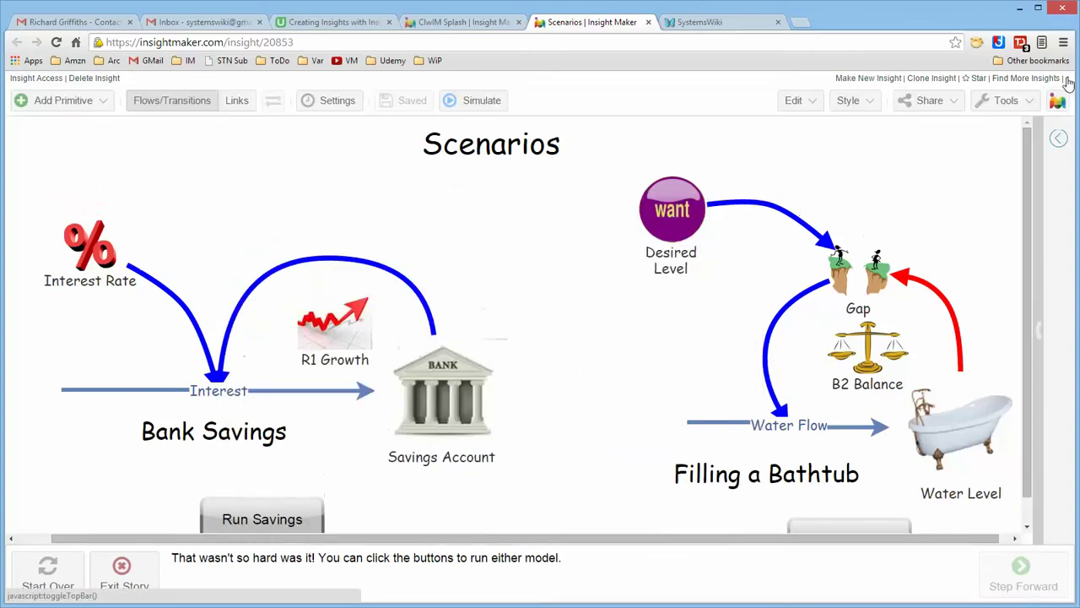
click(935, 101)
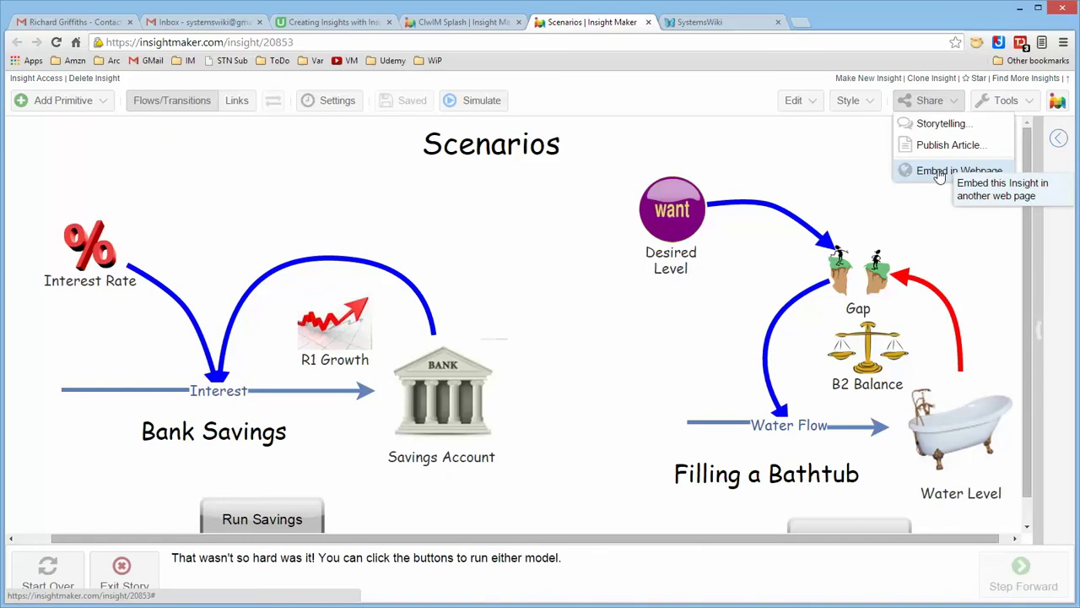
click(939, 171)
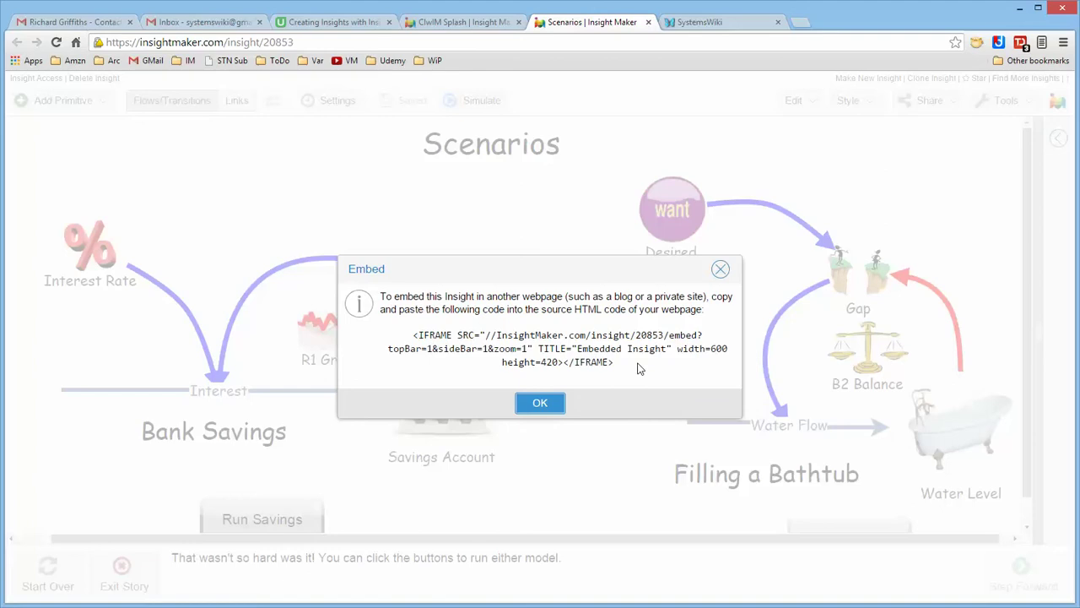
drag(415, 336, 625, 368)
key(ctrl+c)
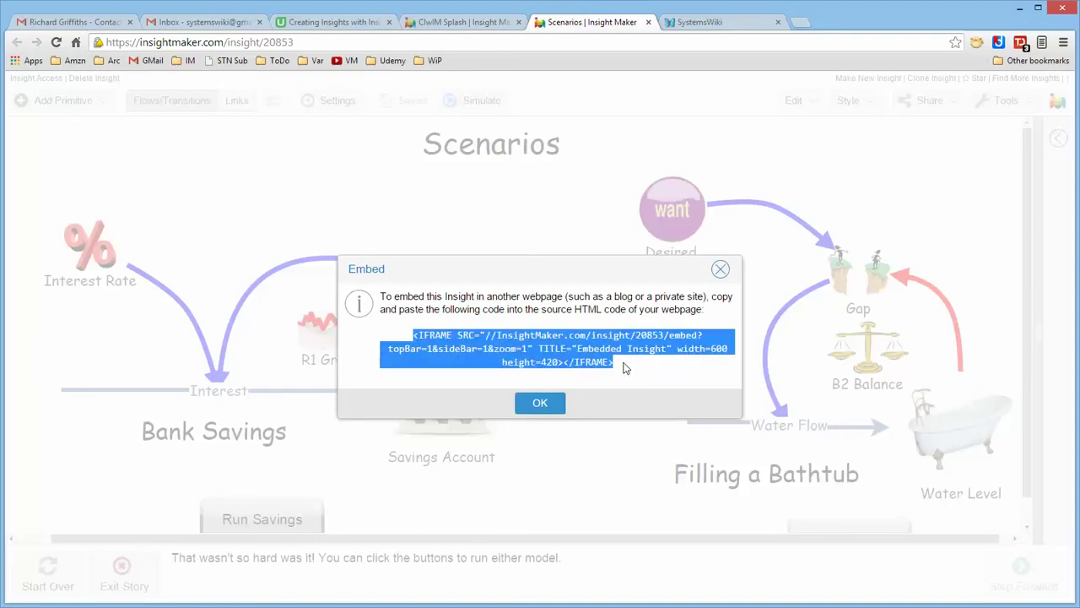
Switch to SystemsWiki, look up the title "Insight Maker Embed Demo" and start creating a page with that name.
click(749, 23)
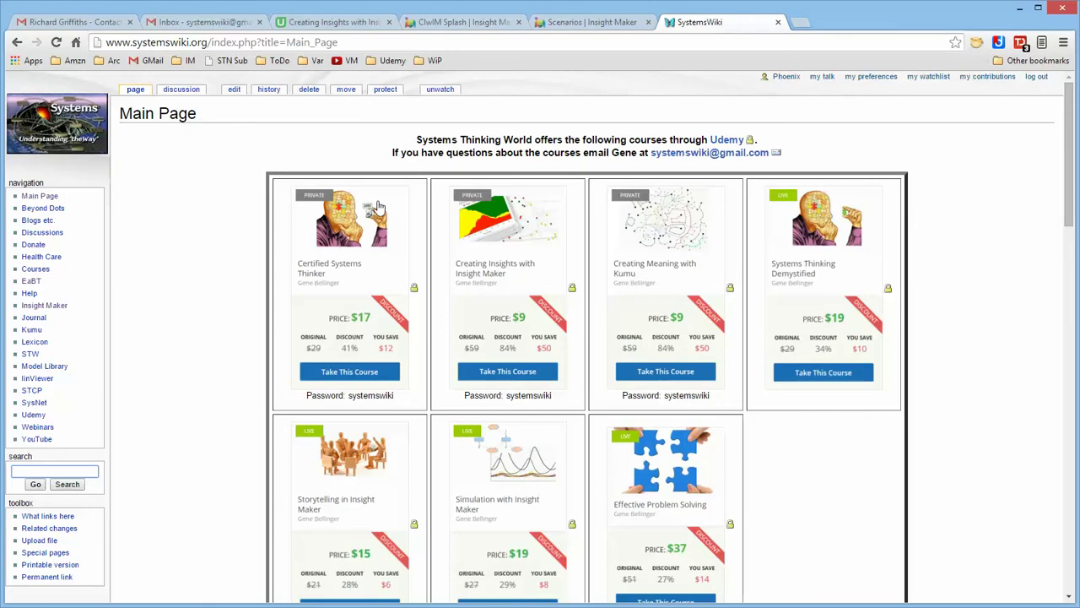
click(37, 473)
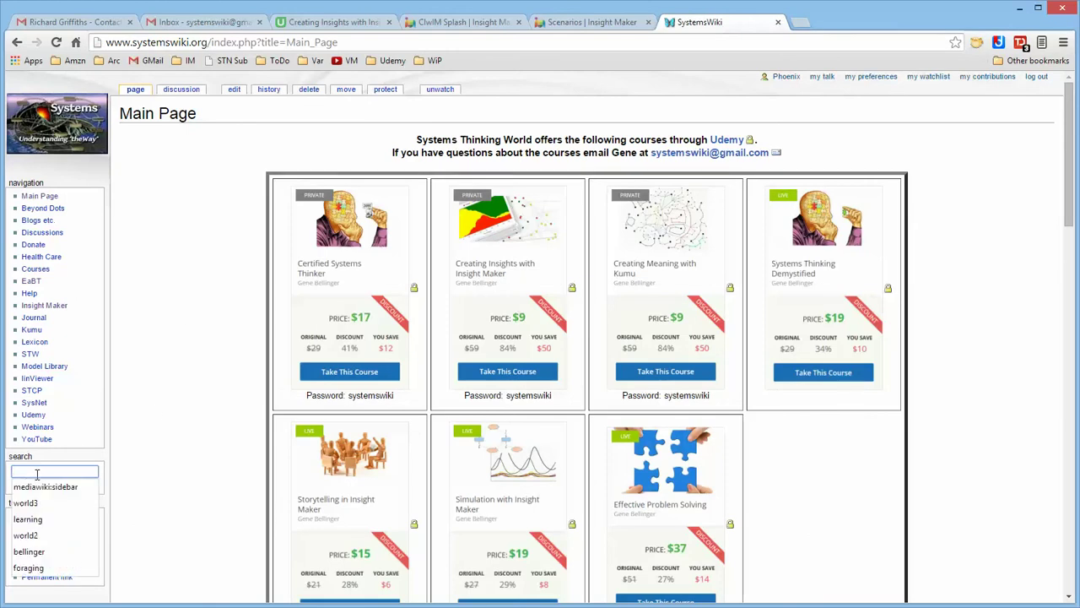
text(Insi)
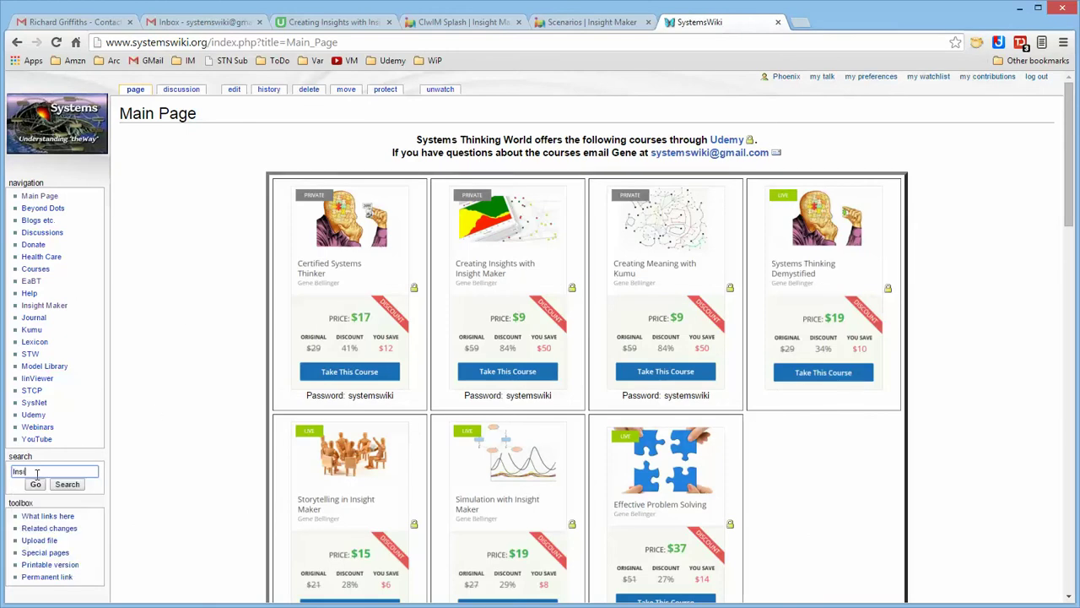
text(ght Make)
text(r)
text( S)
text(Embed )
text(Demo)
click(38, 486)
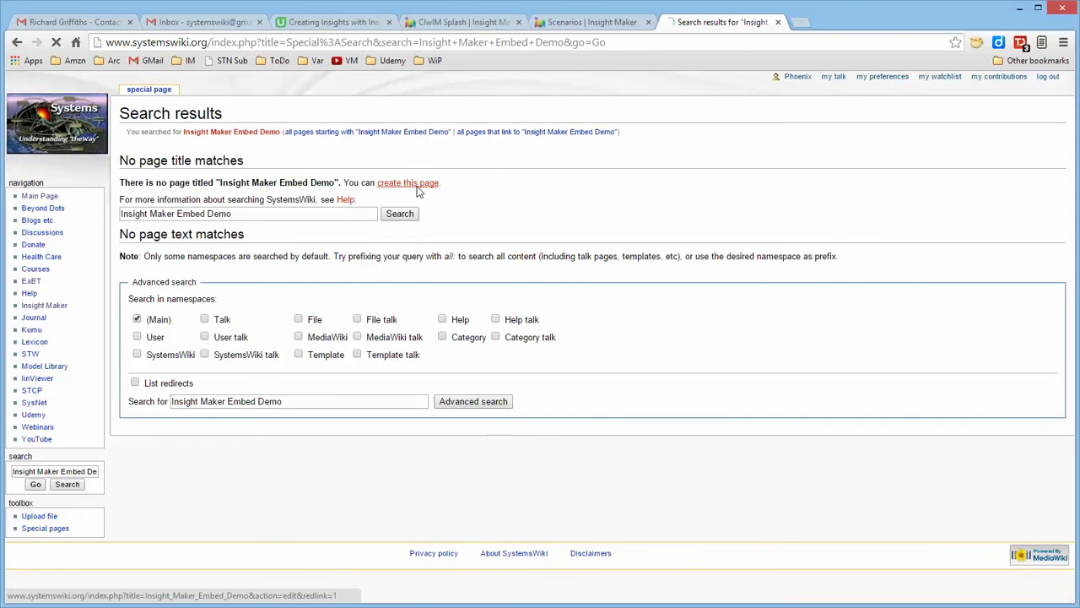
click(417, 184)
Fill the new page with the copied IFRAME code wrapped in <center><html> and </html></center> tags, and save the page.
click(309, 253)
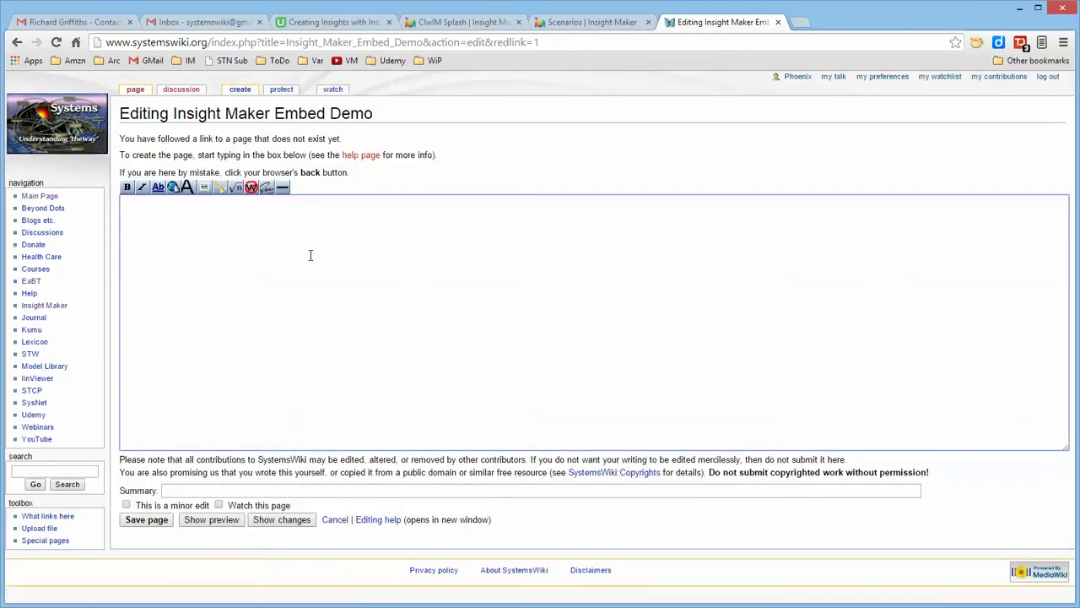
text(<cente)
text(r><html>)
key(ctrl+v)
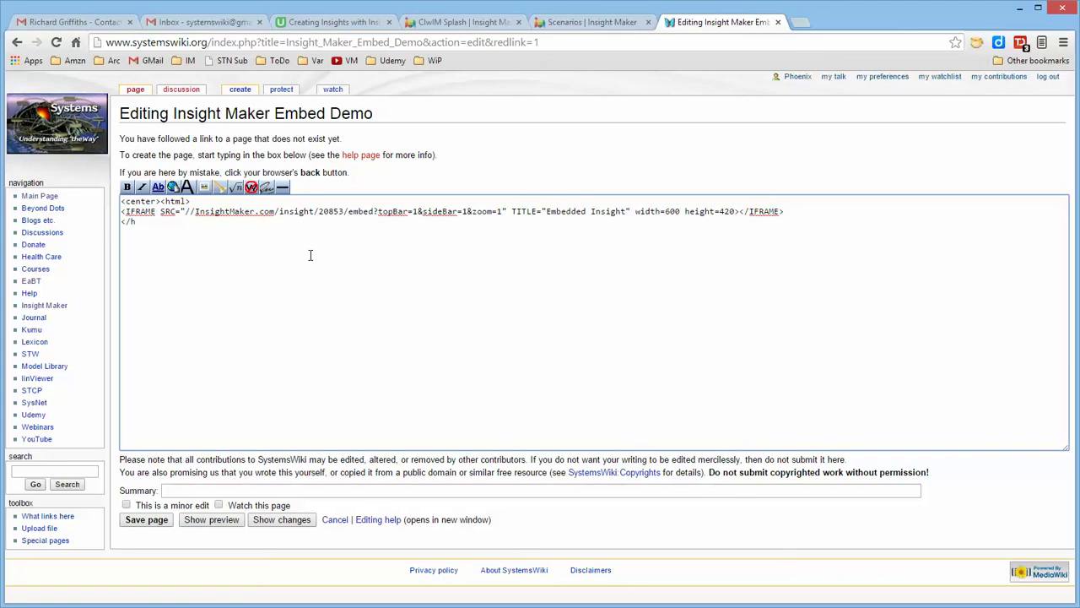
text(ml></center>)
click(148, 521)
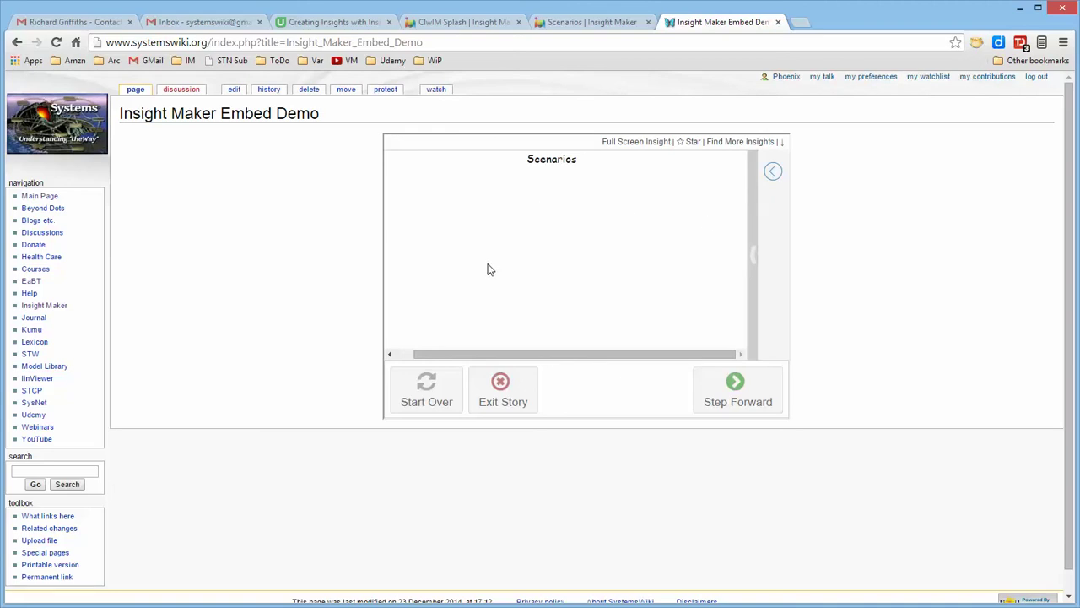
Edit the page's IFRAME code to set the width to 900 and the height to 600, and save the page.
click(235, 90)
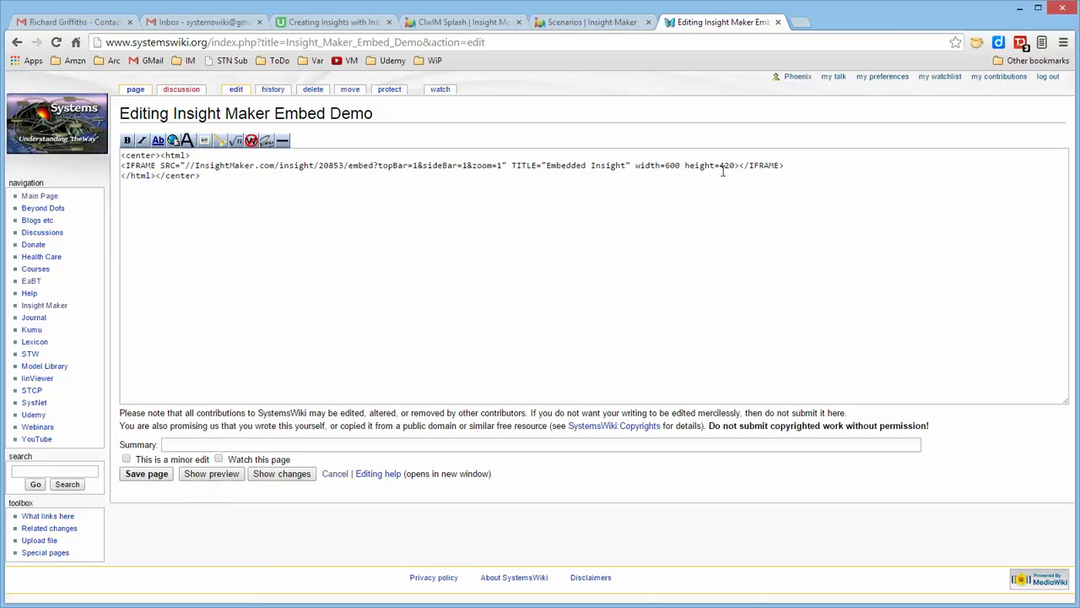
drag(666, 166, 670, 167)
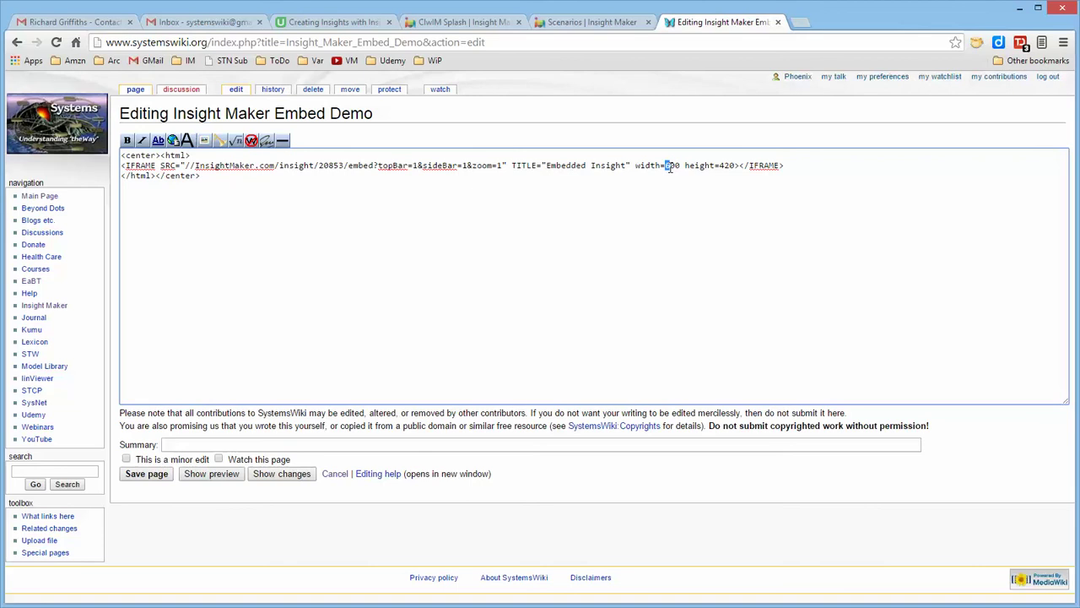
text(9)
drag(719, 167, 733, 167)
text(600)
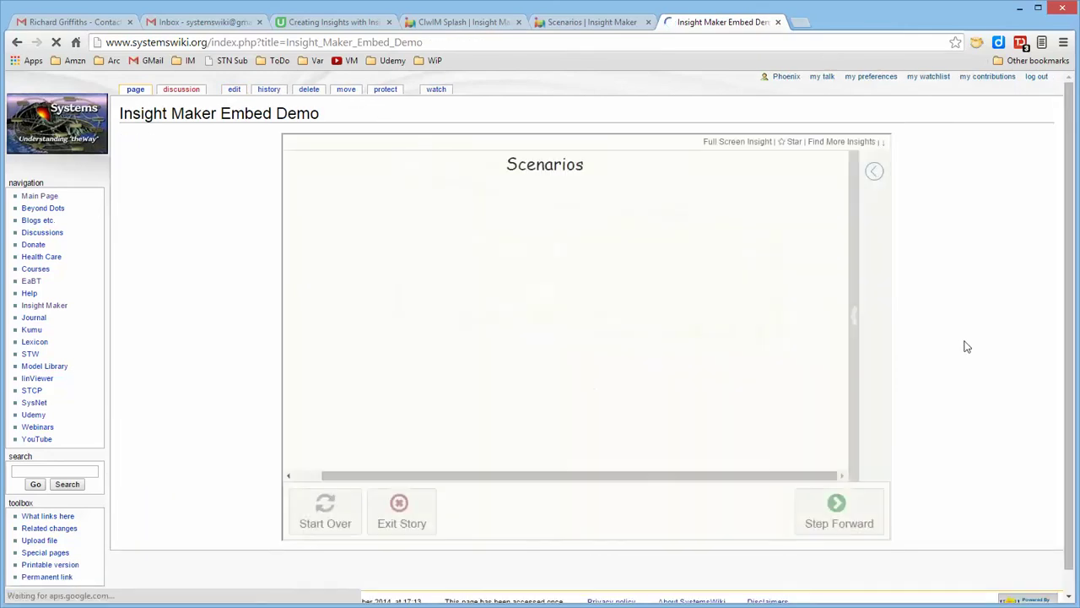
Edit the IFRAME code again to set the width to 1200, and save the page.
click(235, 90)
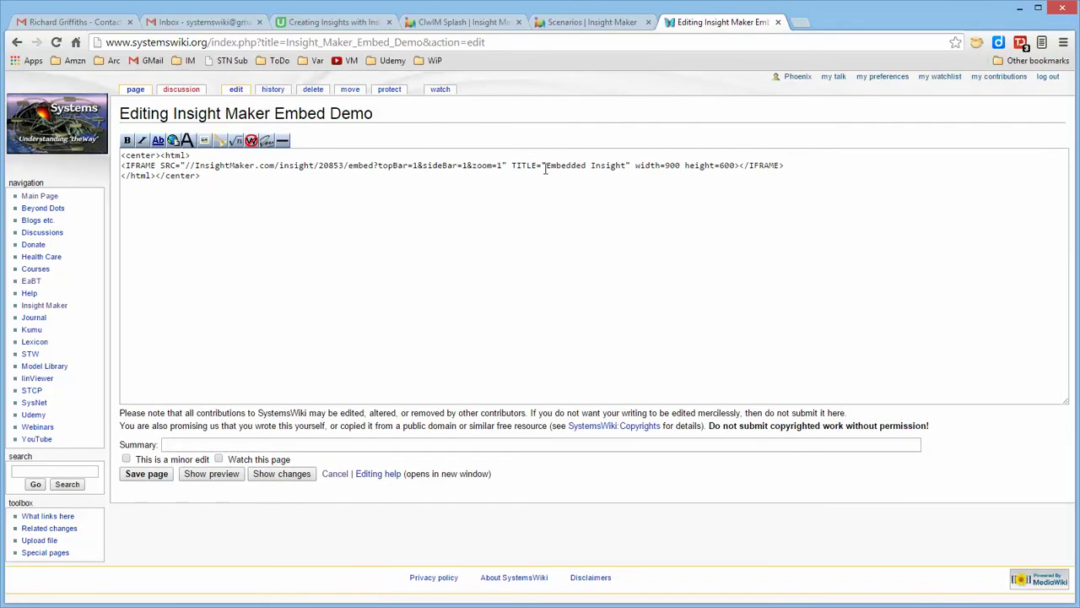
drag(665, 167, 671, 168)
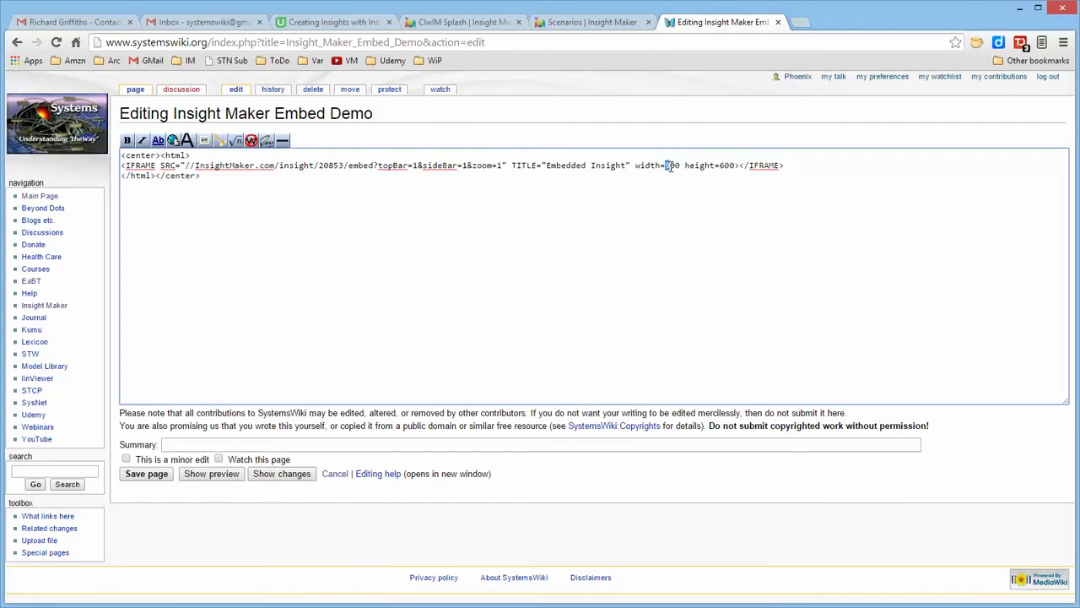
text(12)
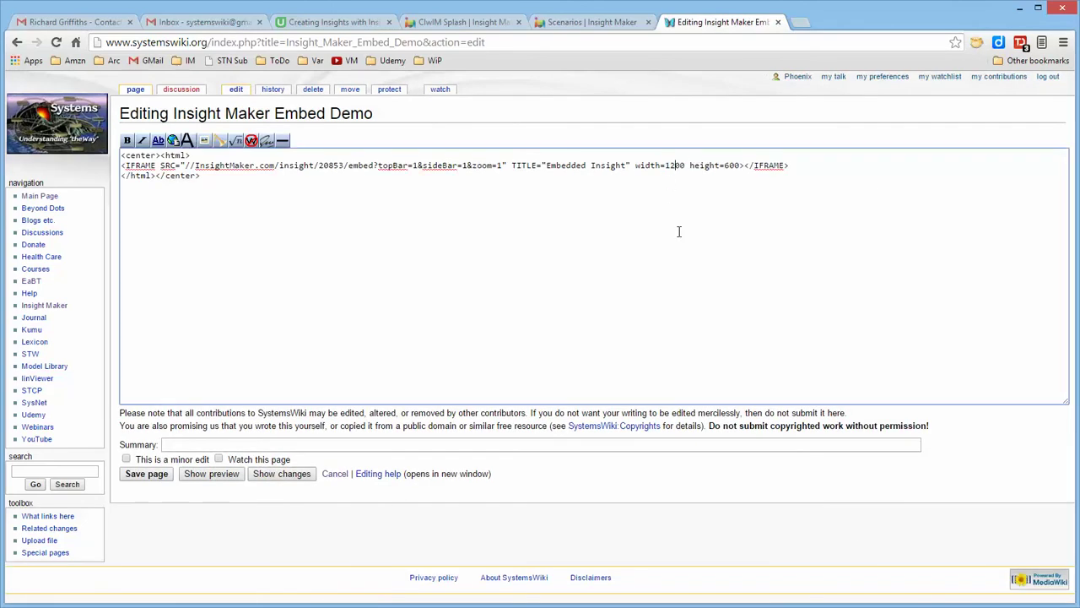
click(146, 474)
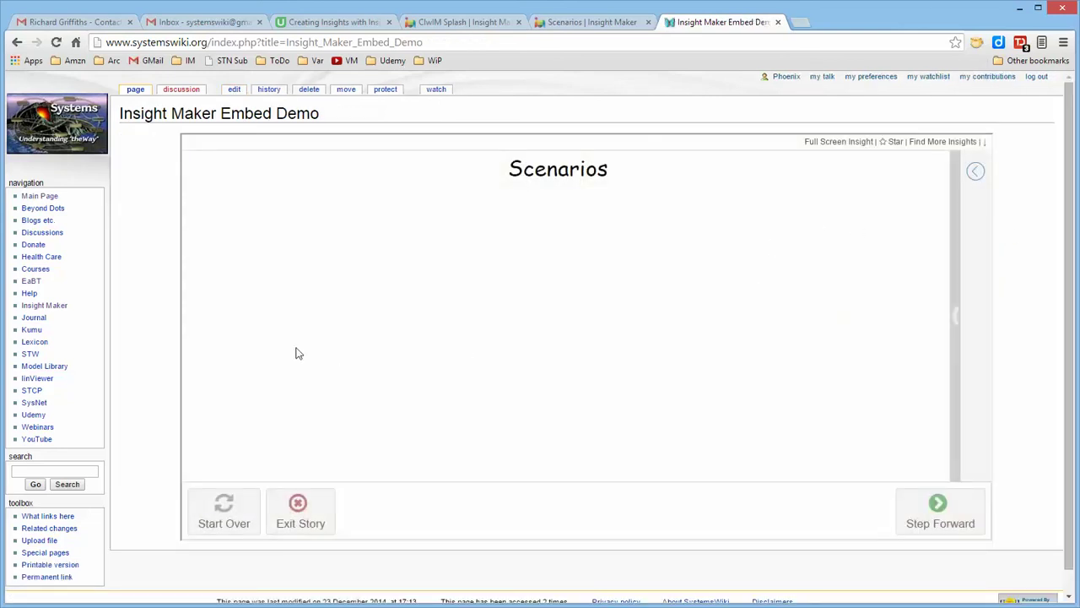
Close the embed code dialog in the Scenarios insight and return to the wiki page.
click(575, 22)
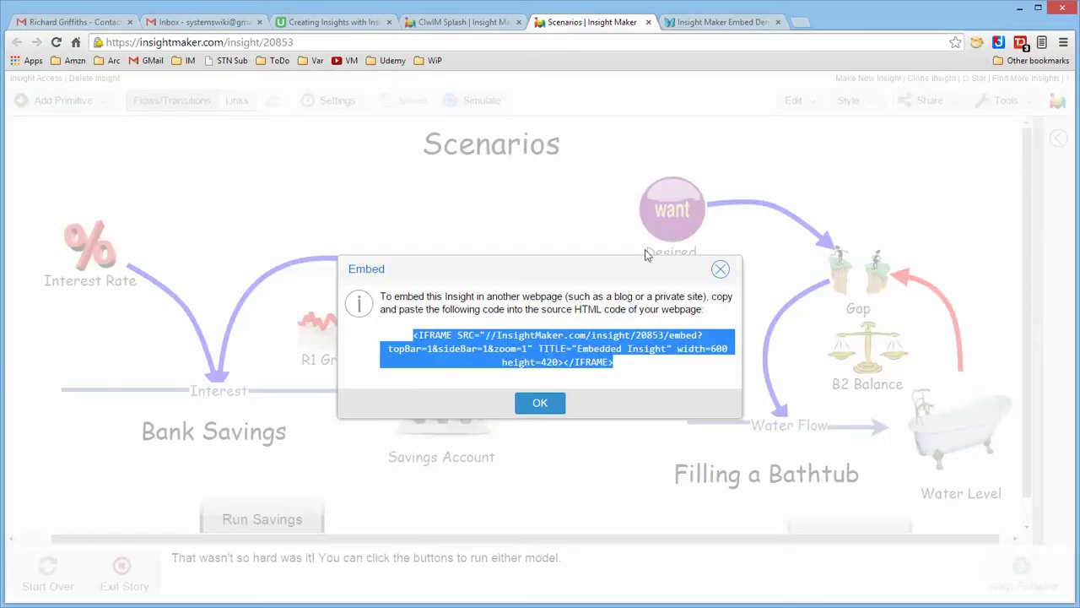
click(722, 270)
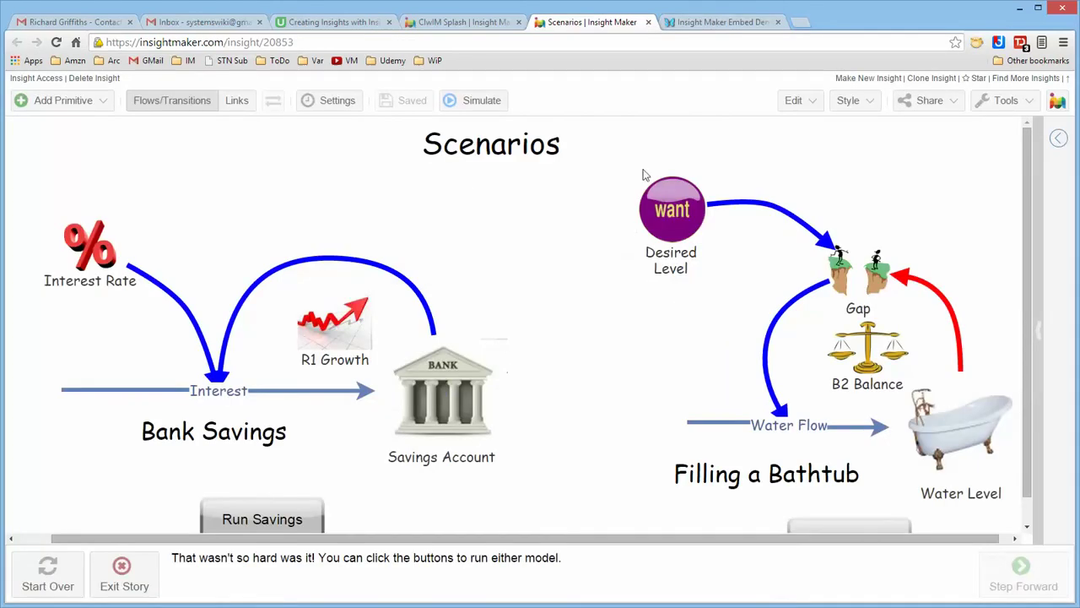
click(719, 24)
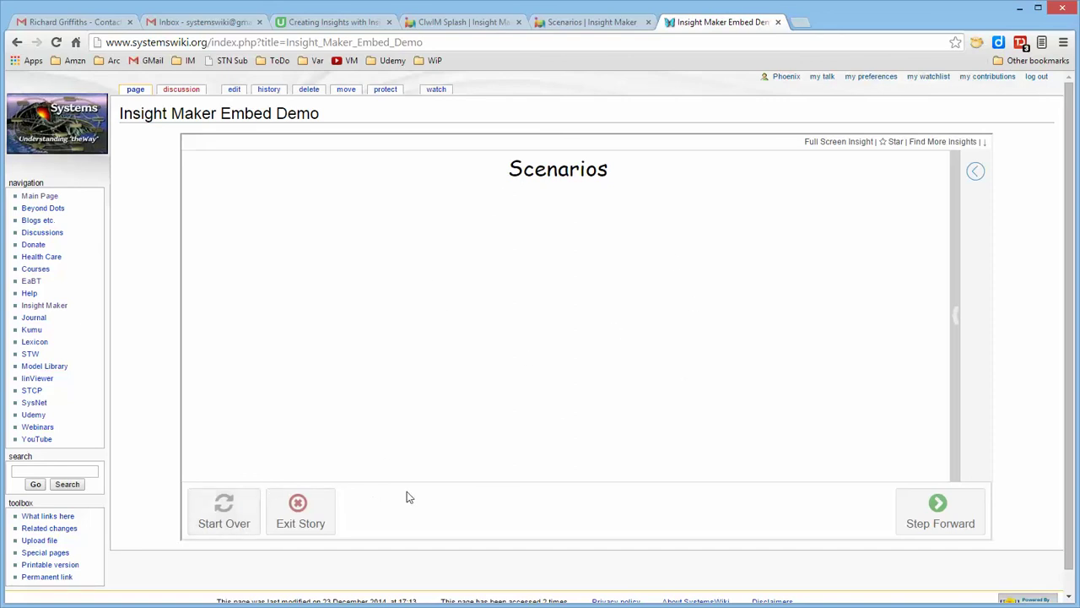
Step the embedded Scenarios story forward through the Bank Savings model to its savings account simulation results.
click(938, 508)
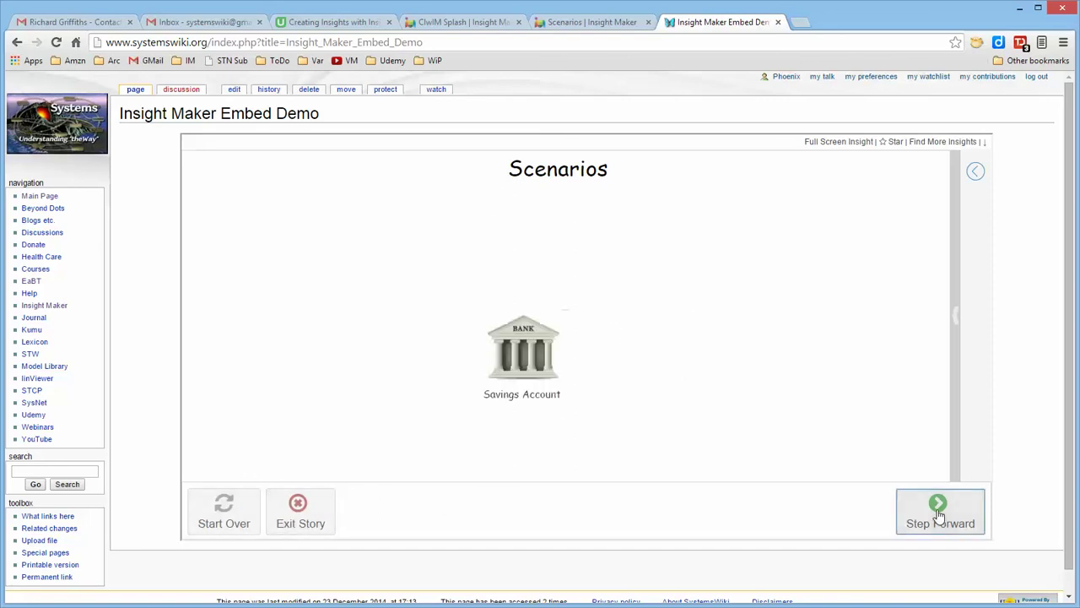
click(938, 511)
click(938, 512)
click(938, 511)
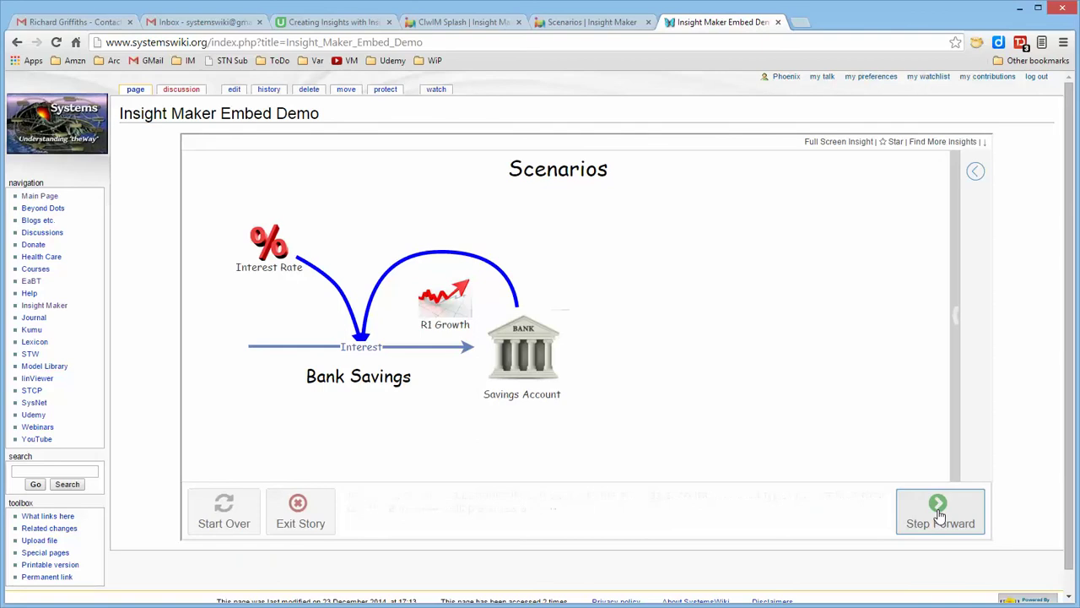
click(939, 512)
scroll(1024, 380, down, 1)
scroll(1025, 380, up, 1)
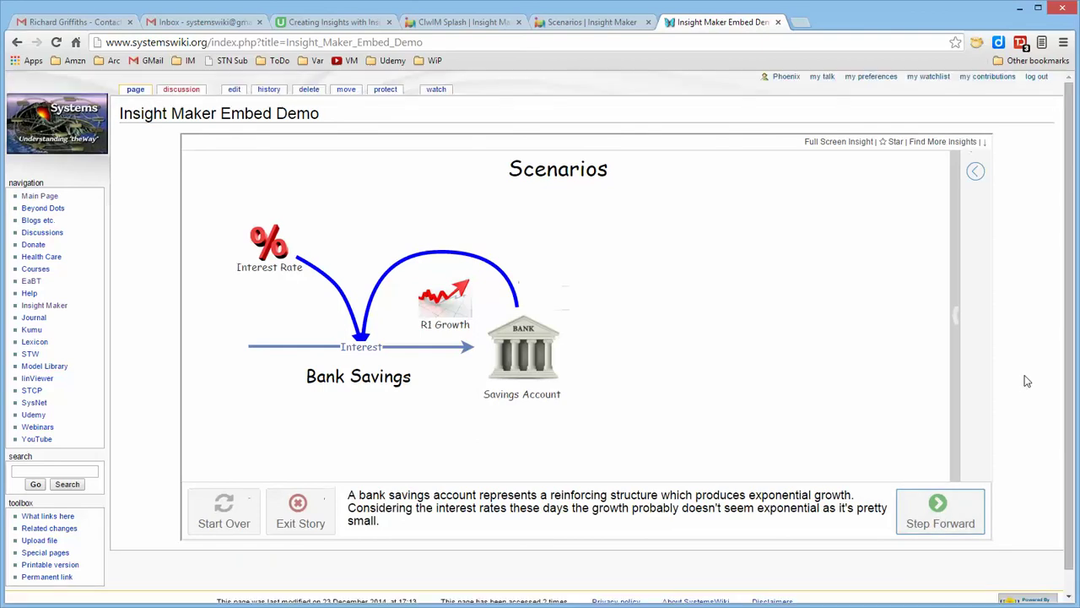
click(937, 505)
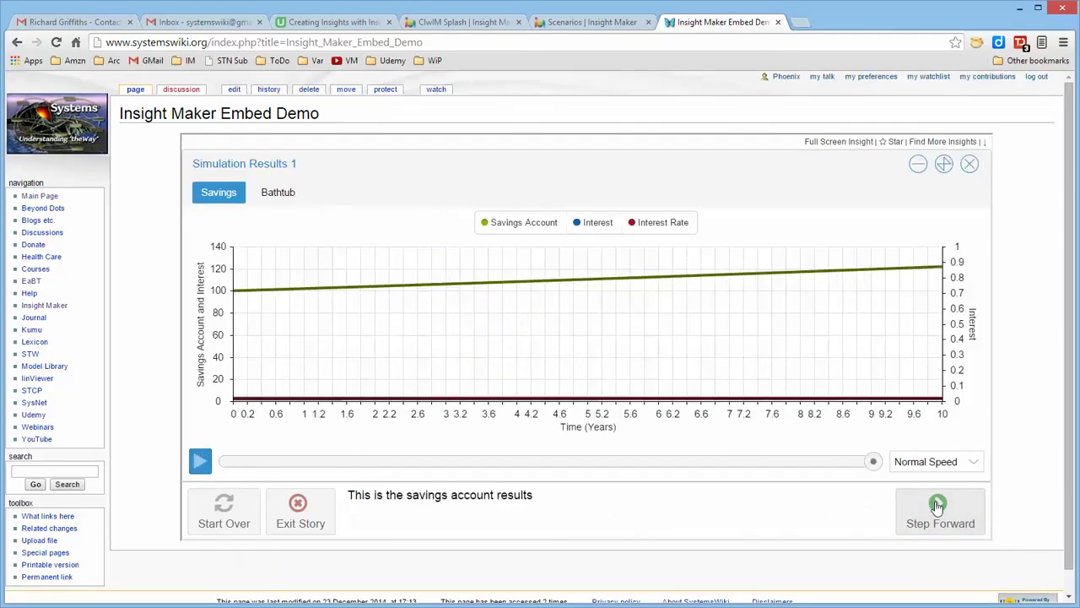
Continue the embedded story through the Filling a Bathtub model and its simulation results to the story's last step.
click(937, 505)
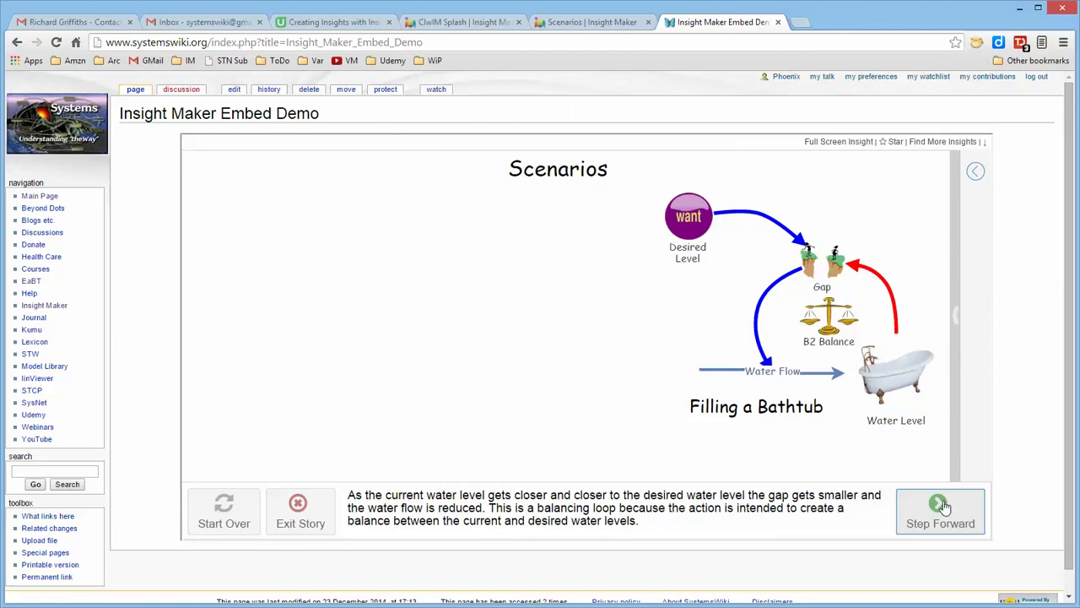
click(939, 505)
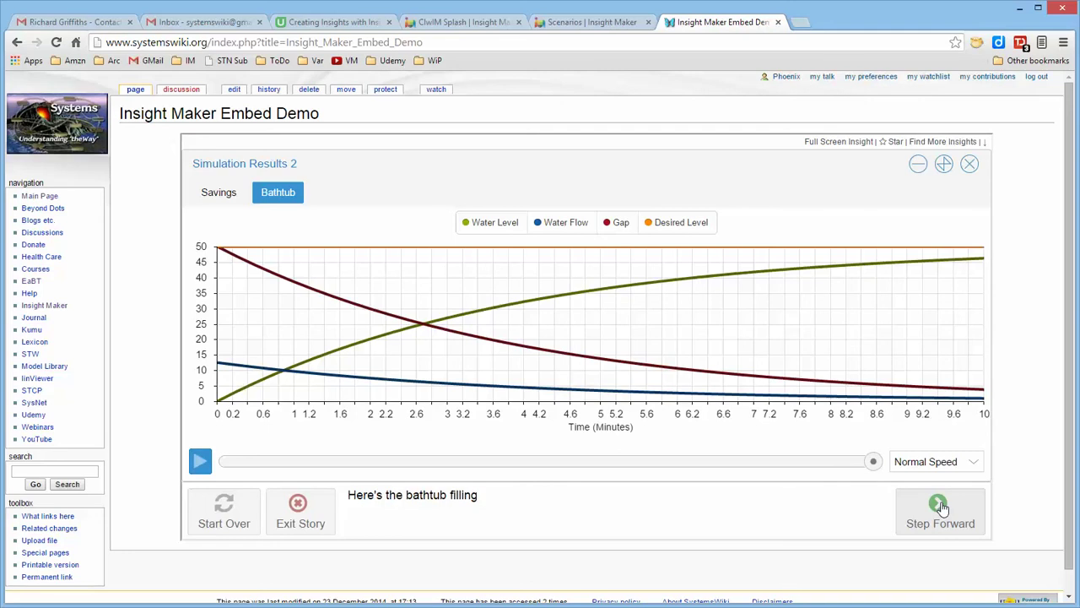
click(940, 505)
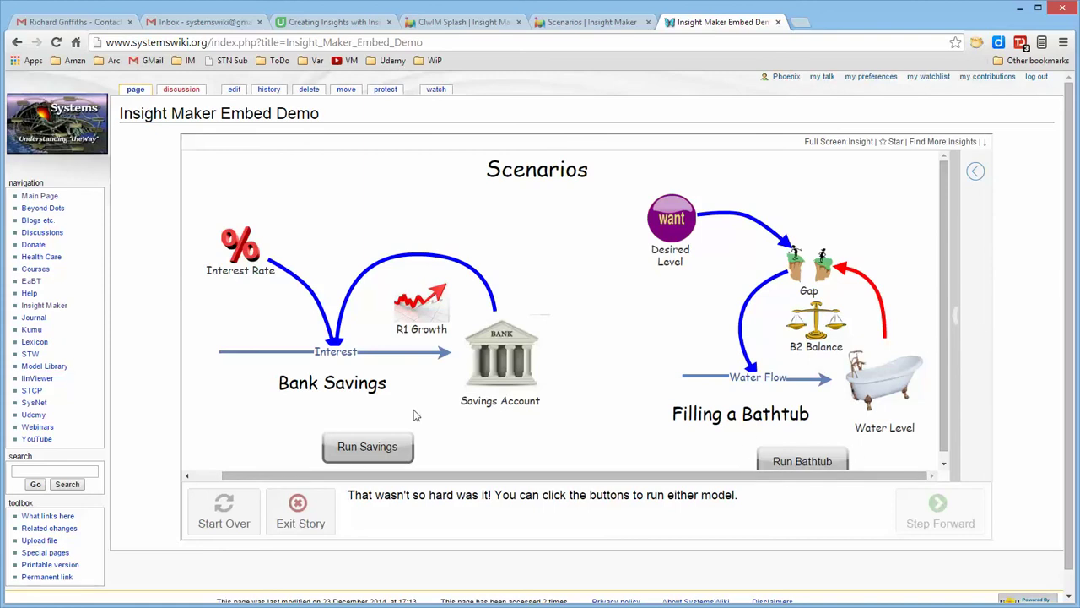
Run the Savings and Bathtub simulations one after the other from the embedded diagram, closing each results window.
click(394, 453)
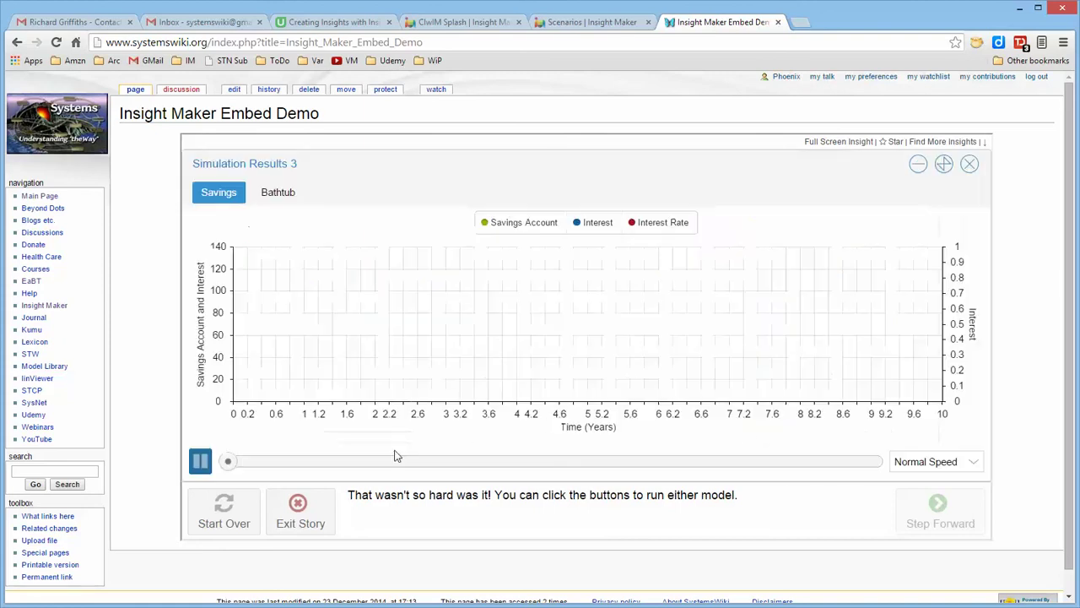
click(971, 165)
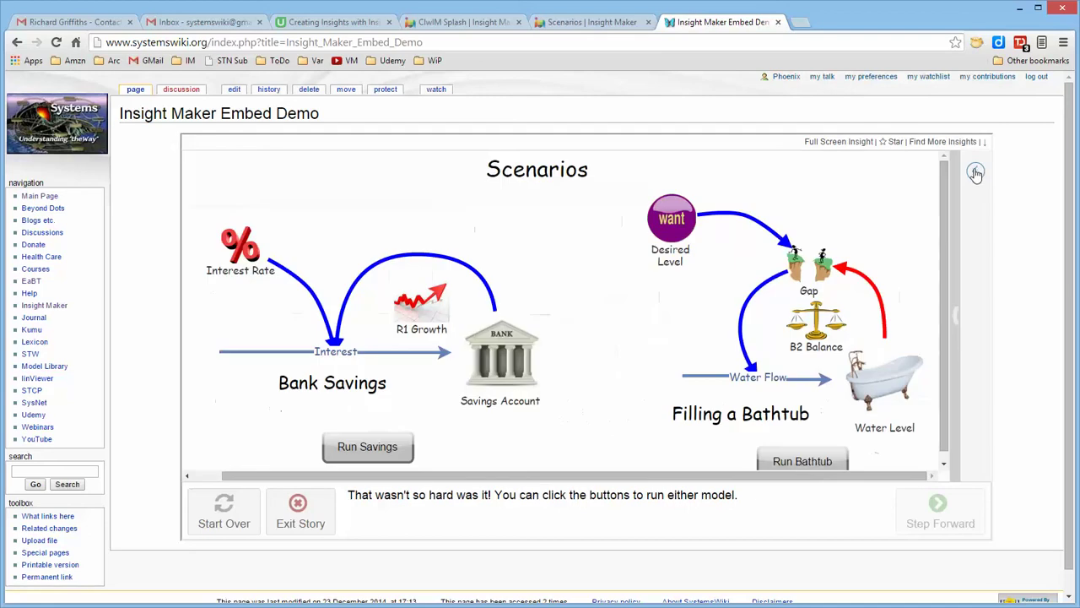
click(801, 460)
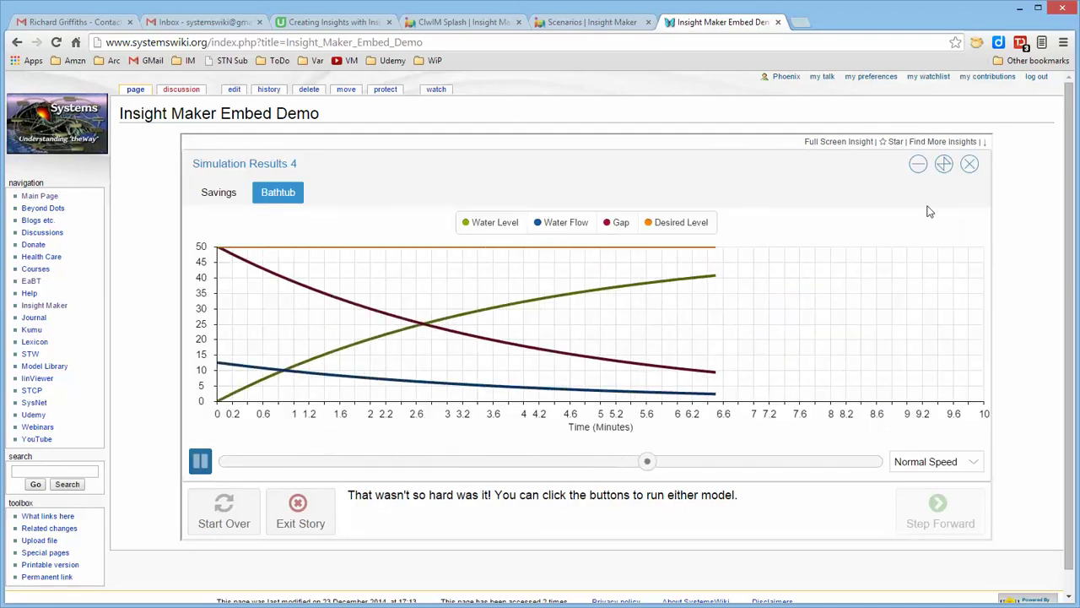
click(968, 164)
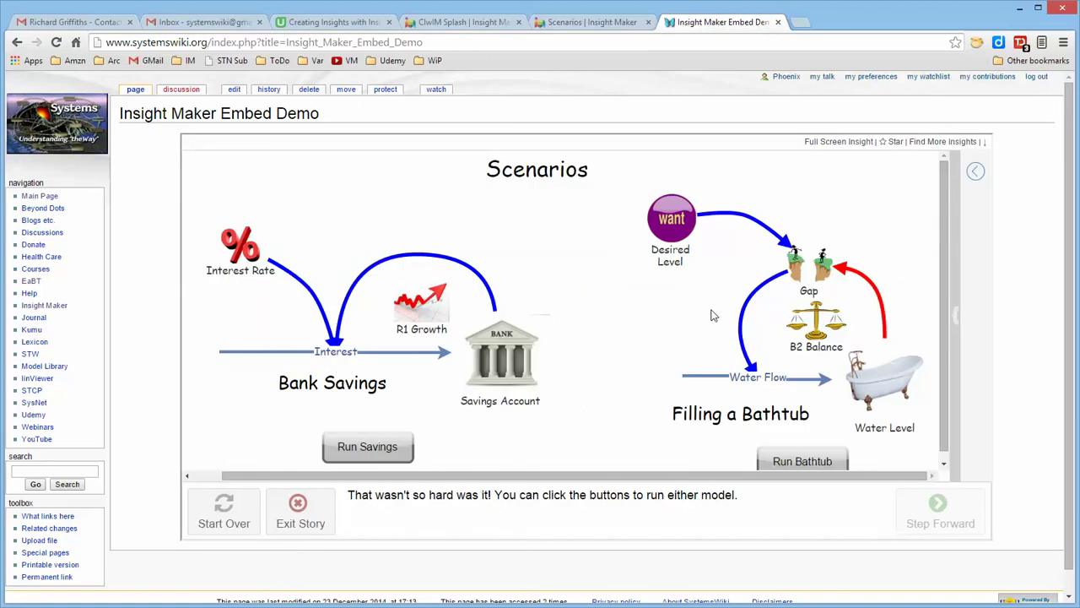